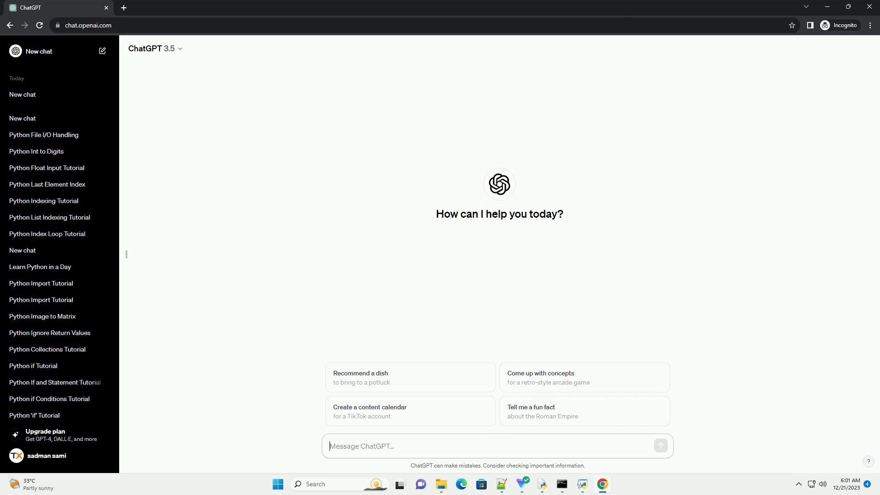
# Paste and submit the request for a Python ldap3 Active Directory tutorial
pyautogui.write('write an informative tutorial about python ldap3 example active directory with code example')
pyautogui.press('Return')
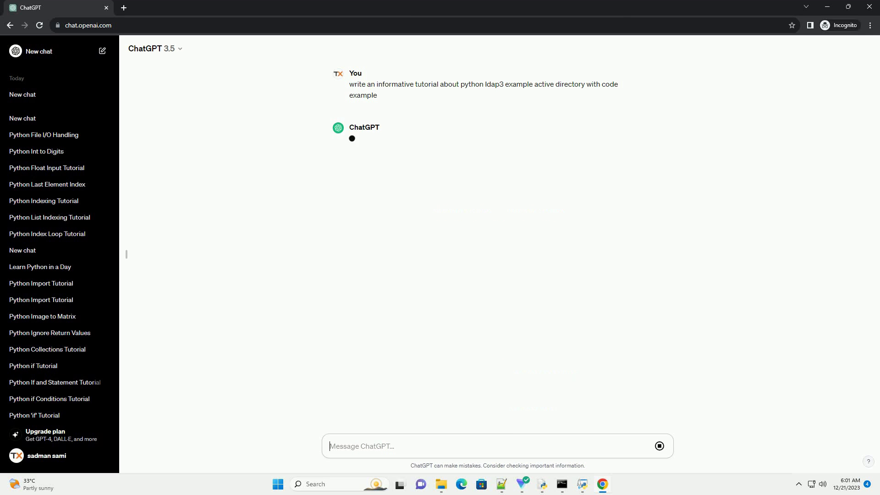